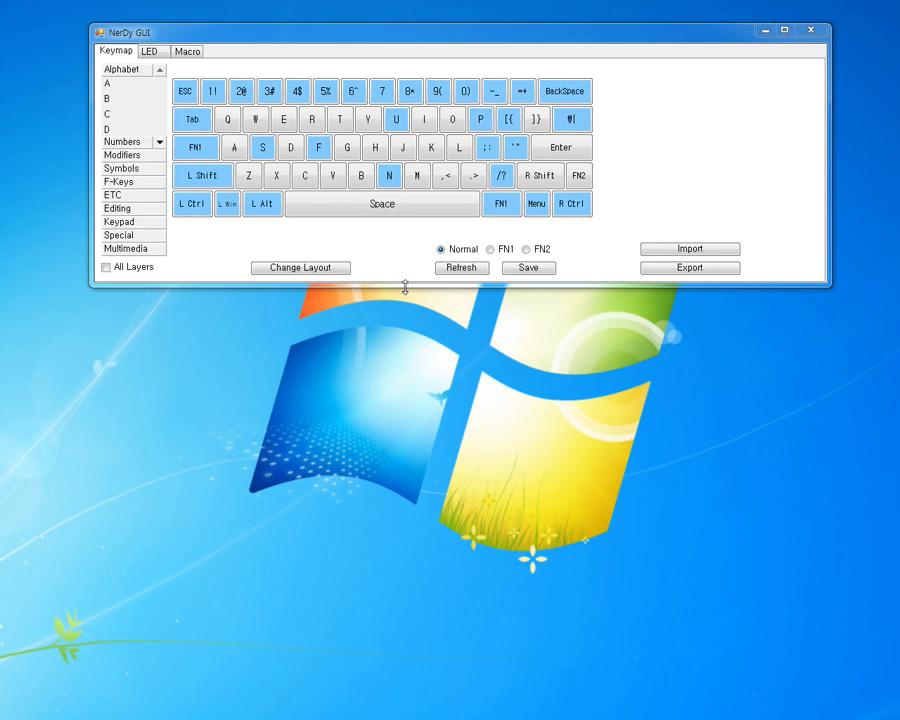
# Step: Enlarge the window and examine every key category from Numbers to Multimedia, finishing back at Alphabet
pyautogui.moveTo(402, 287); pyautogui.dragTo(375, 678)
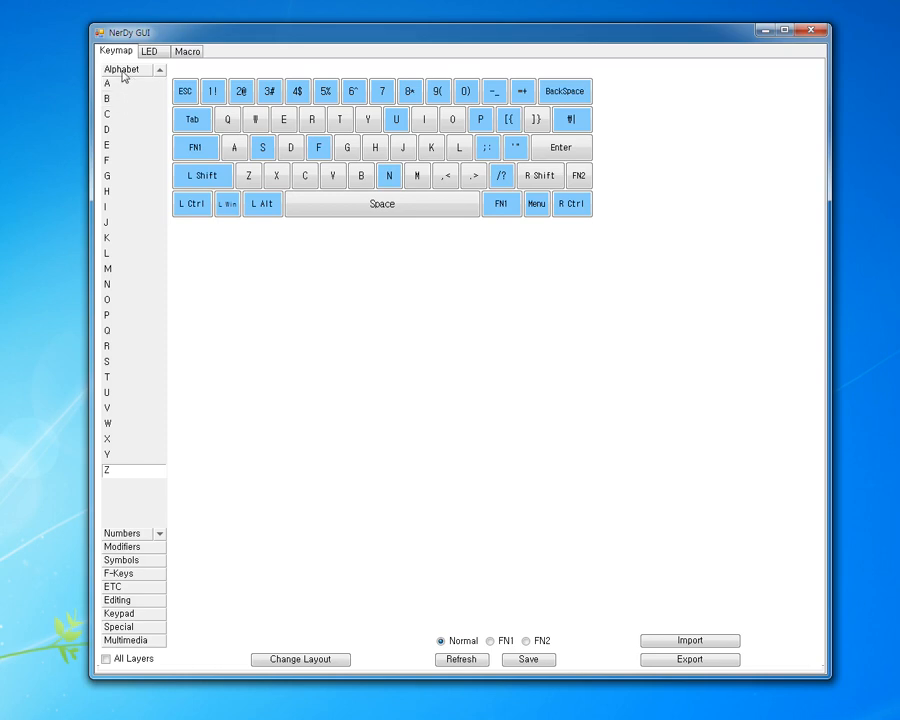
pyautogui.click(128, 533)
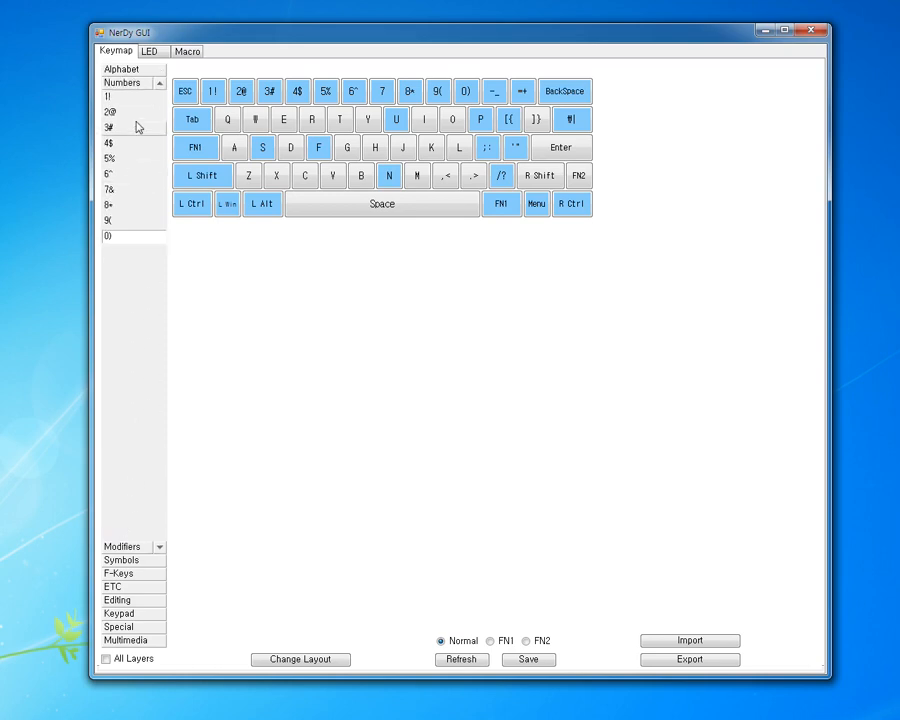
pyautogui.click(112, 546)
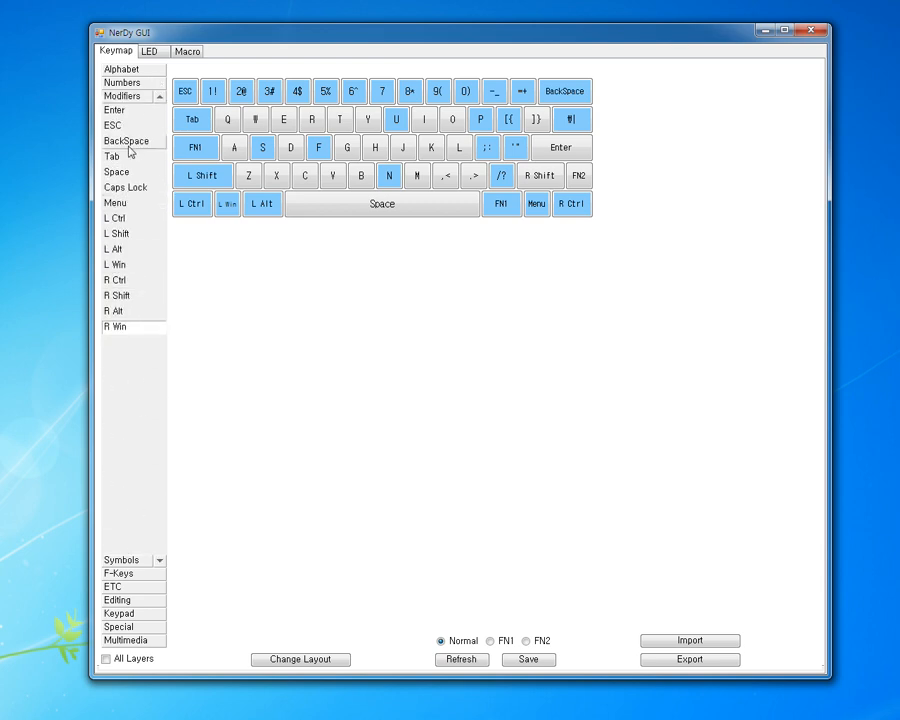
pyautogui.click(128, 549)
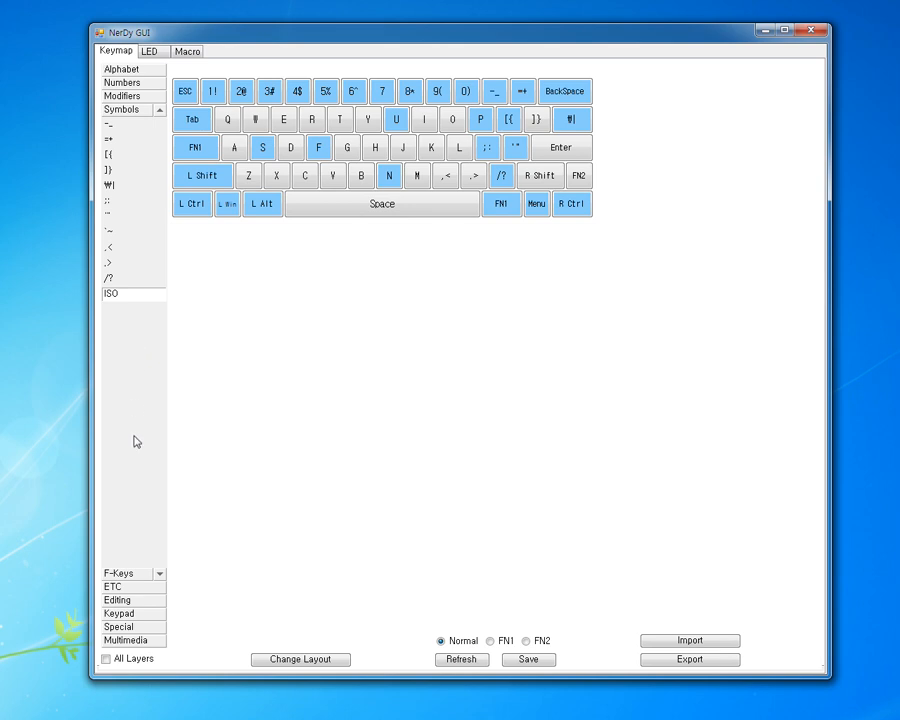
pyautogui.click(135, 572)
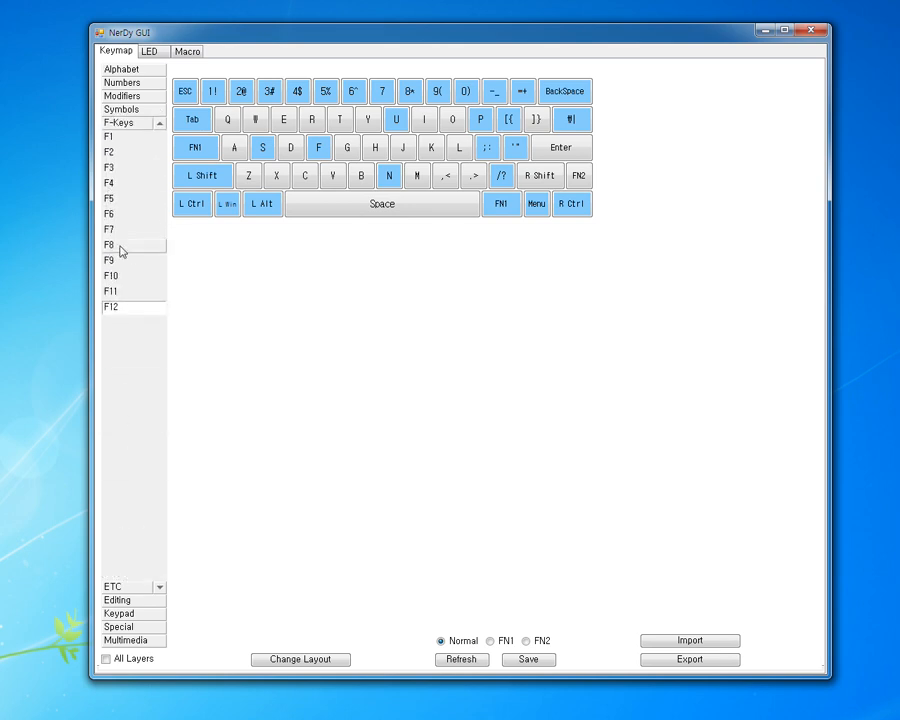
pyautogui.click(104, 588)
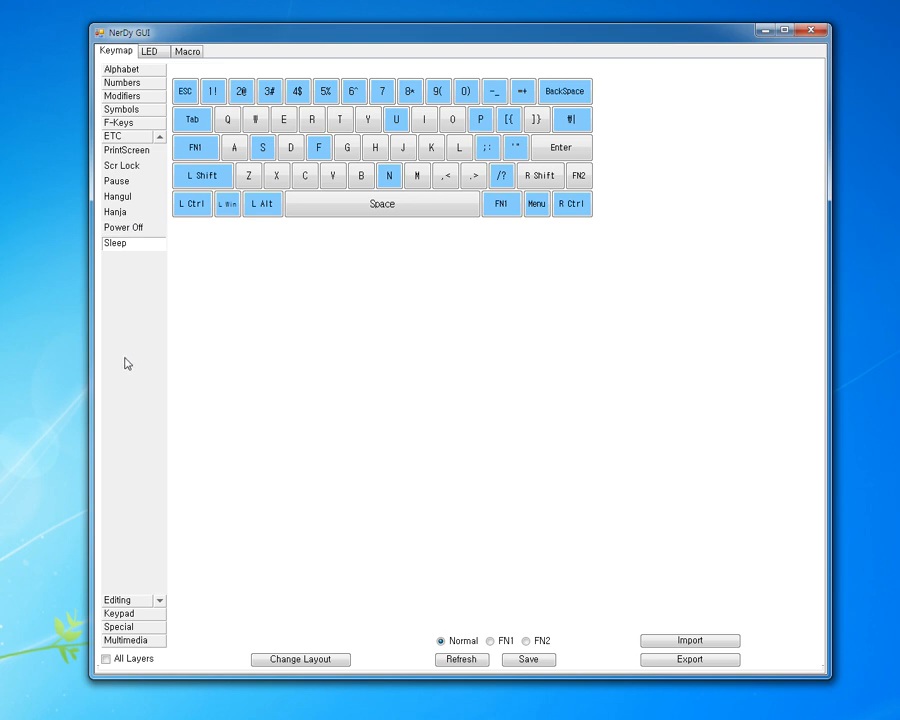
pyautogui.click(128, 604)
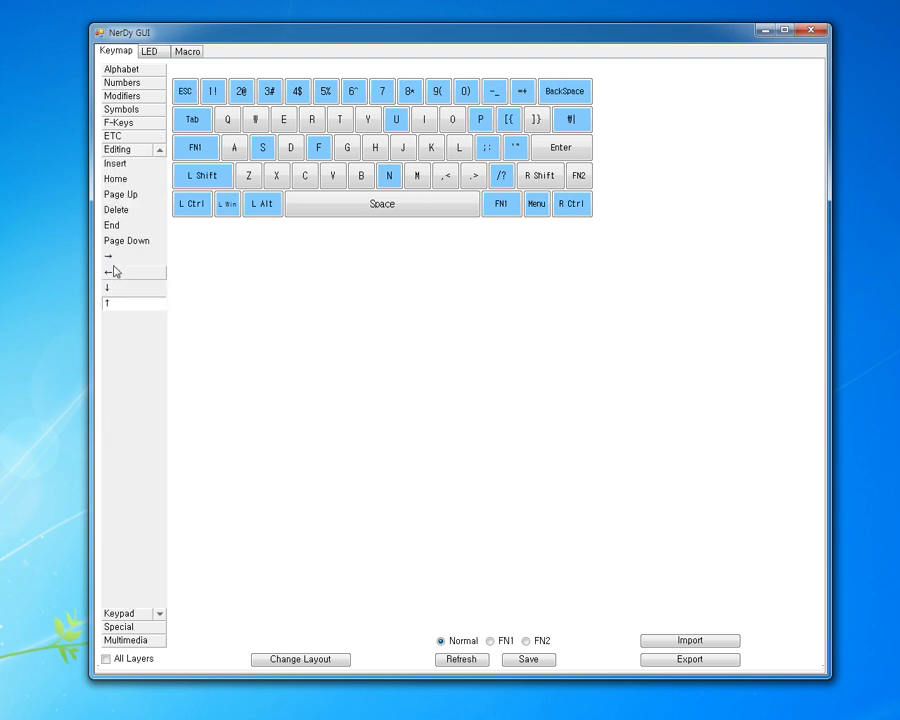
pyautogui.click(124, 614)
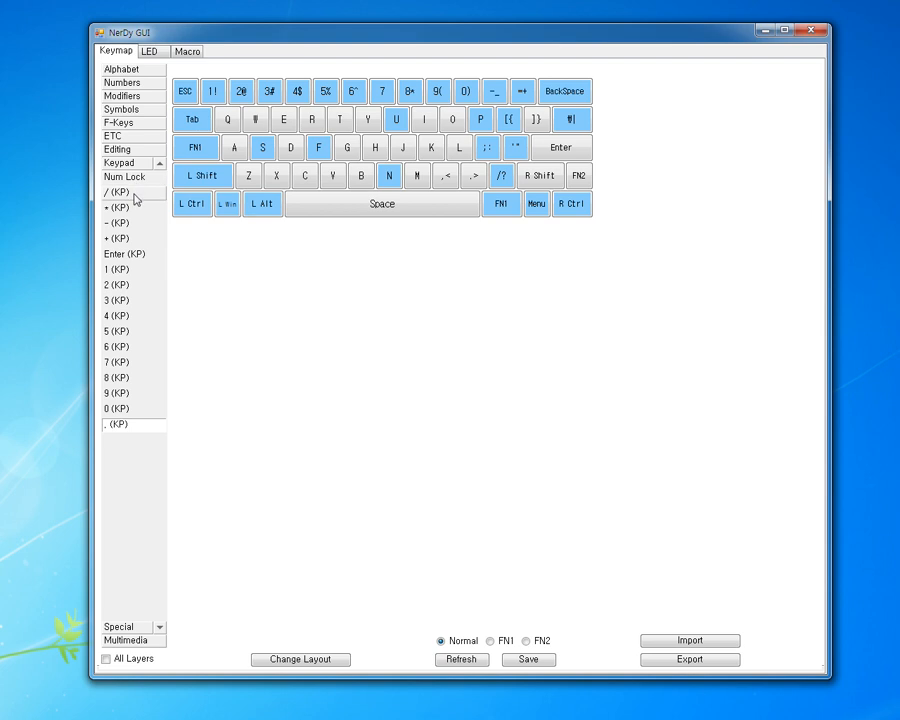
pyautogui.click(120, 626)
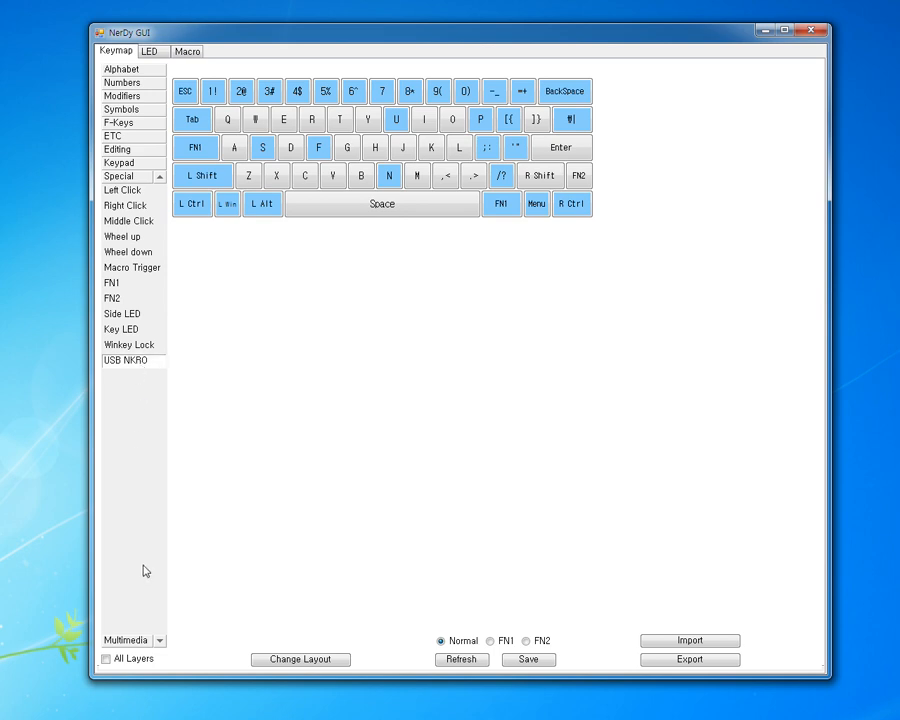
pyautogui.click(121, 643)
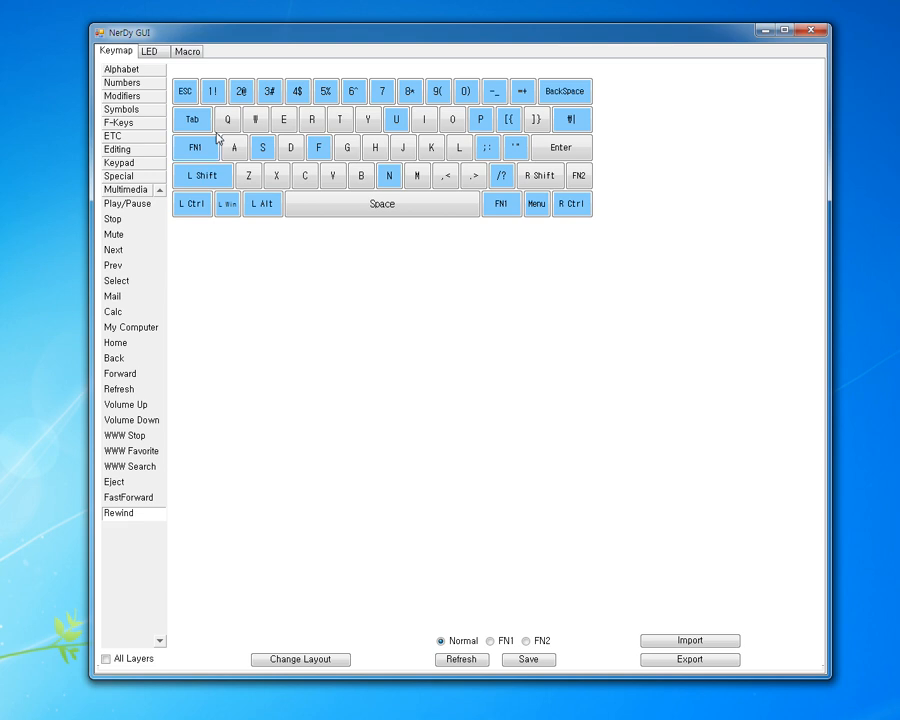
pyautogui.click(121, 69)
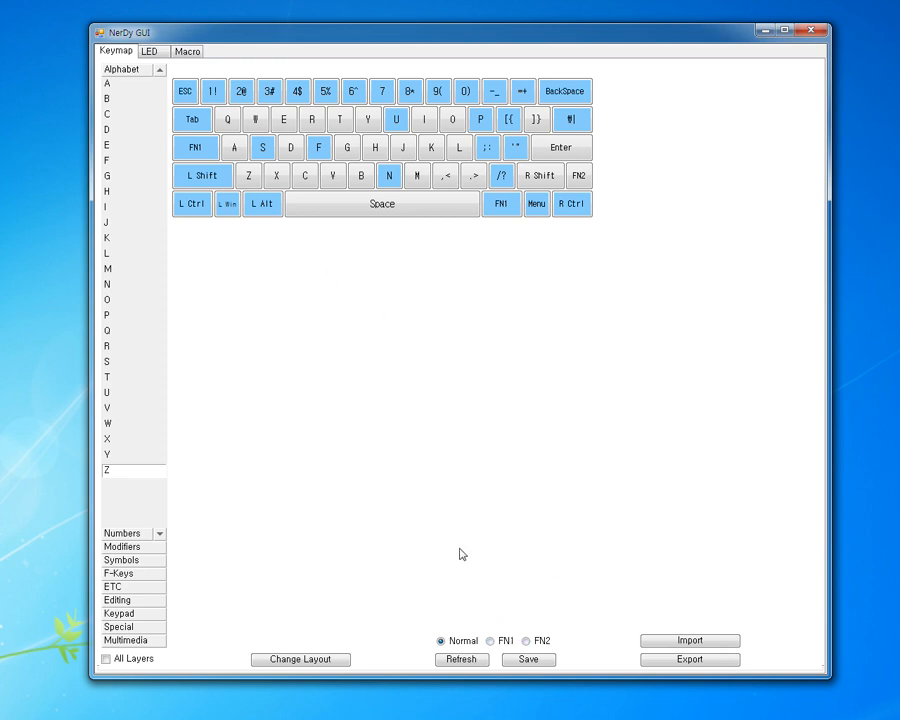
# Step: Compare the key assignments on the Normal, FN1 and FN2 layers, ending on the Normal layer
pyautogui.click(490, 642)
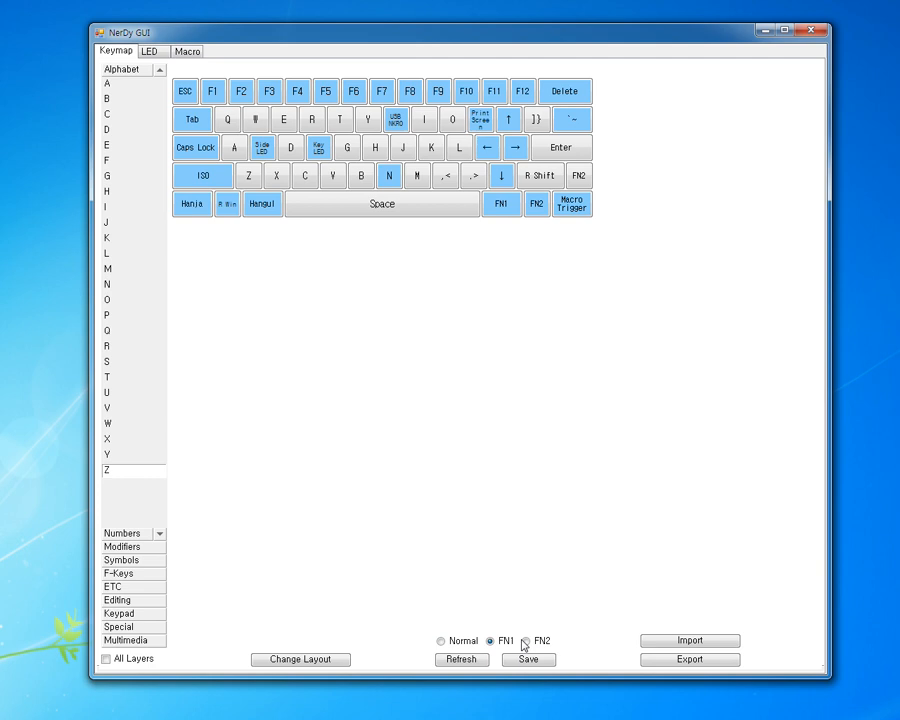
pyautogui.click(526, 641)
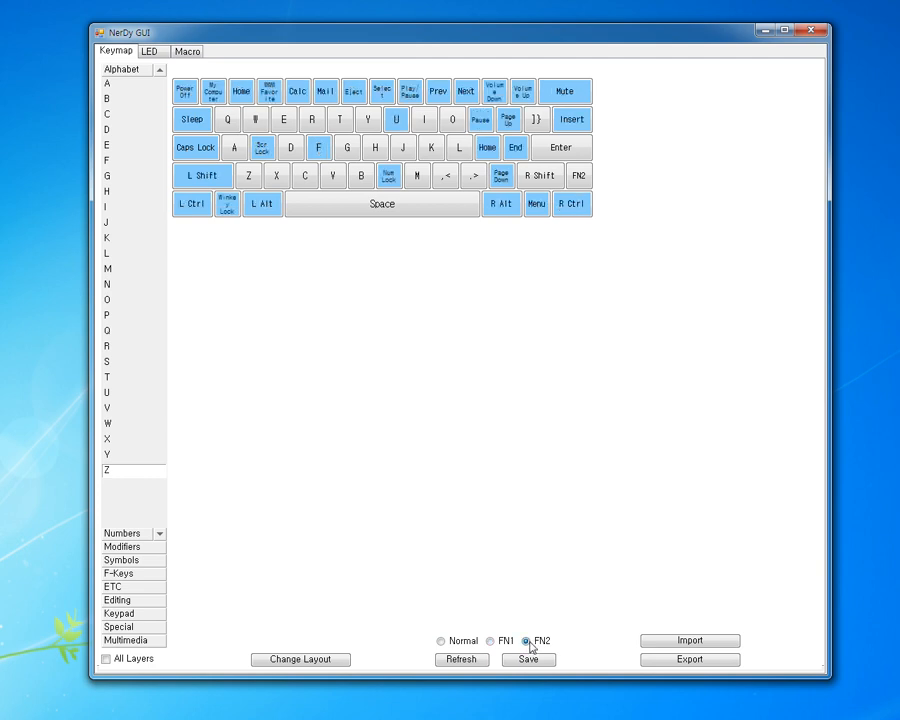
pyautogui.click(441, 641)
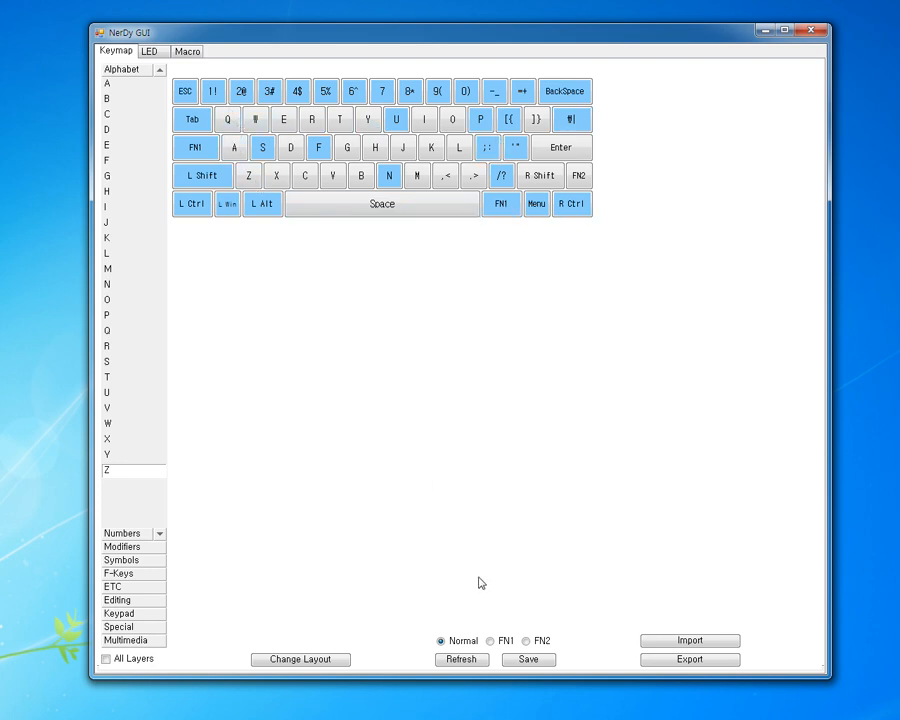
pyautogui.click(489, 642)
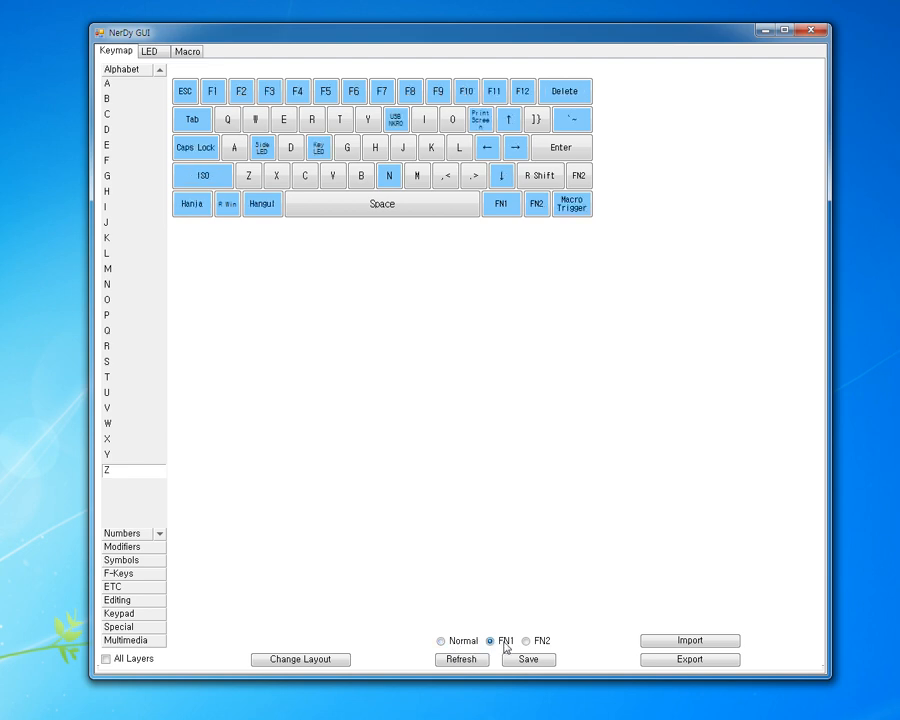
pyautogui.click(526, 642)
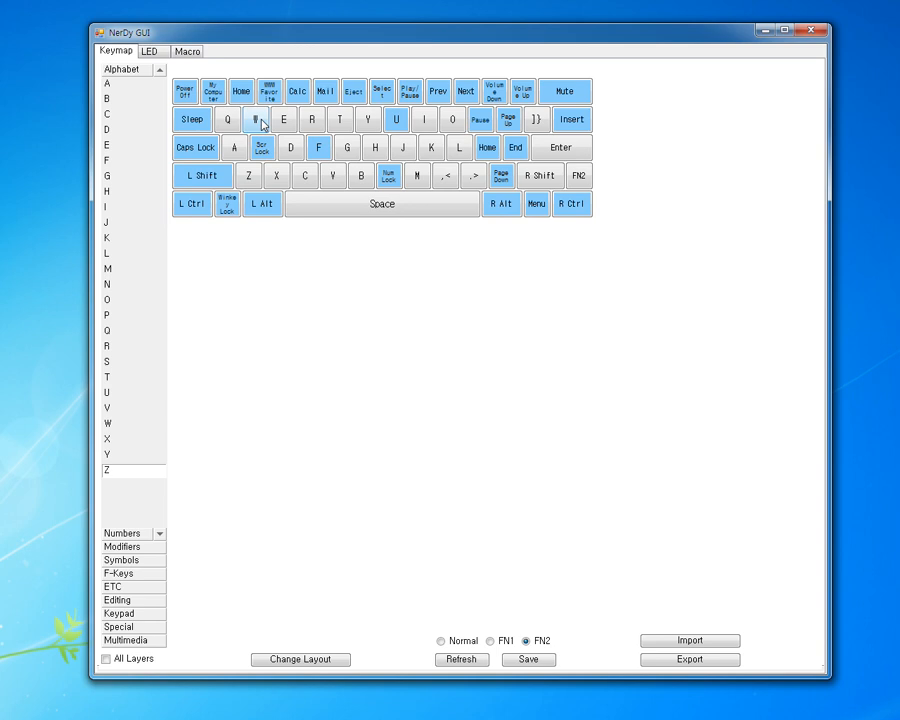
pyautogui.click(441, 641)
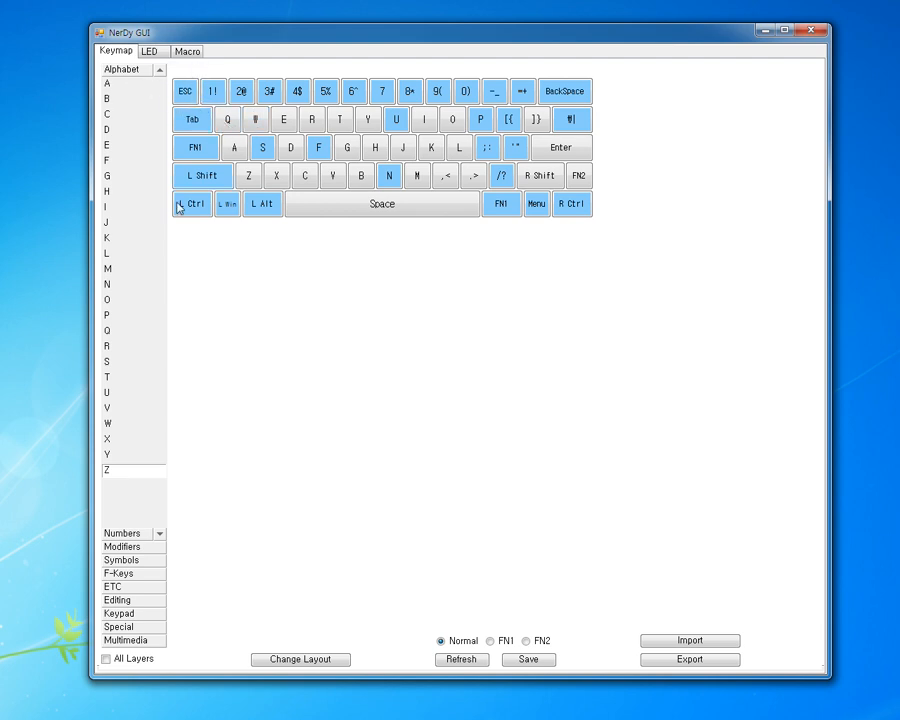
pyautogui.click(490, 642)
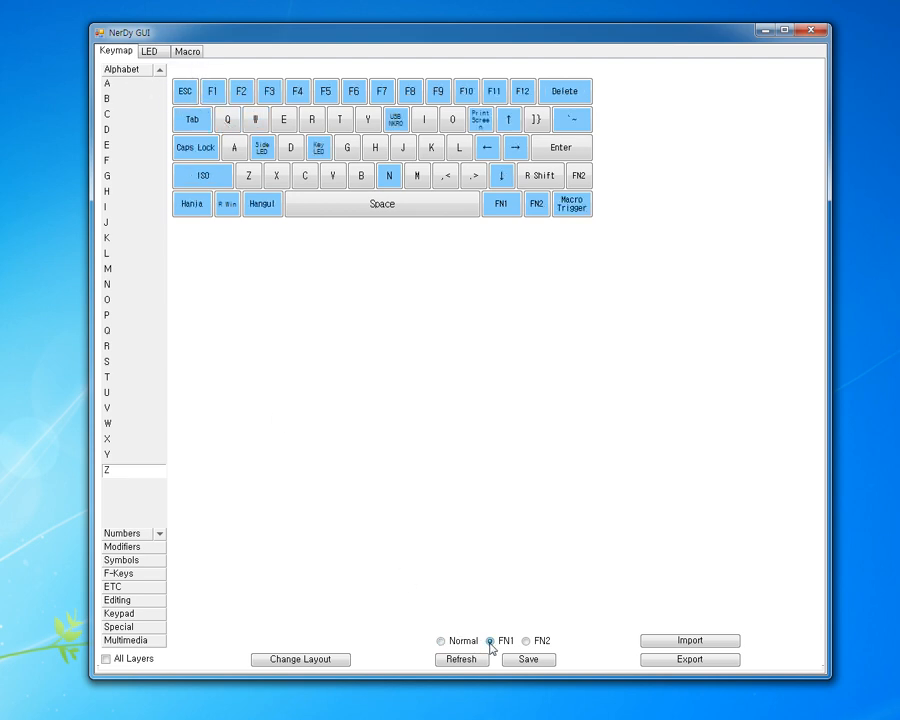
pyautogui.click(529, 642)
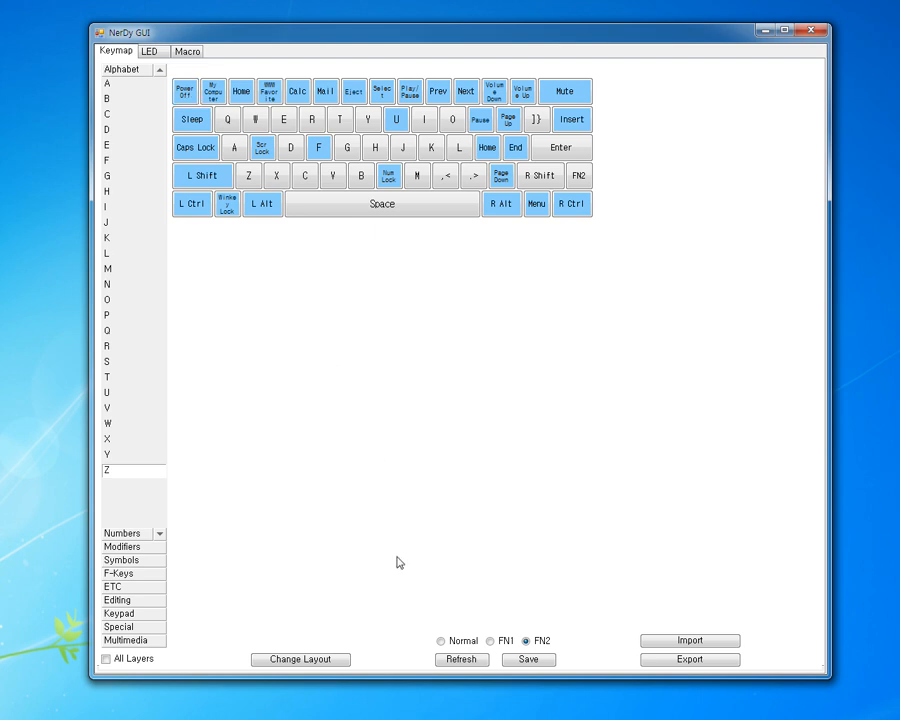
pyautogui.click(440, 641)
pyautogui.click(490, 642)
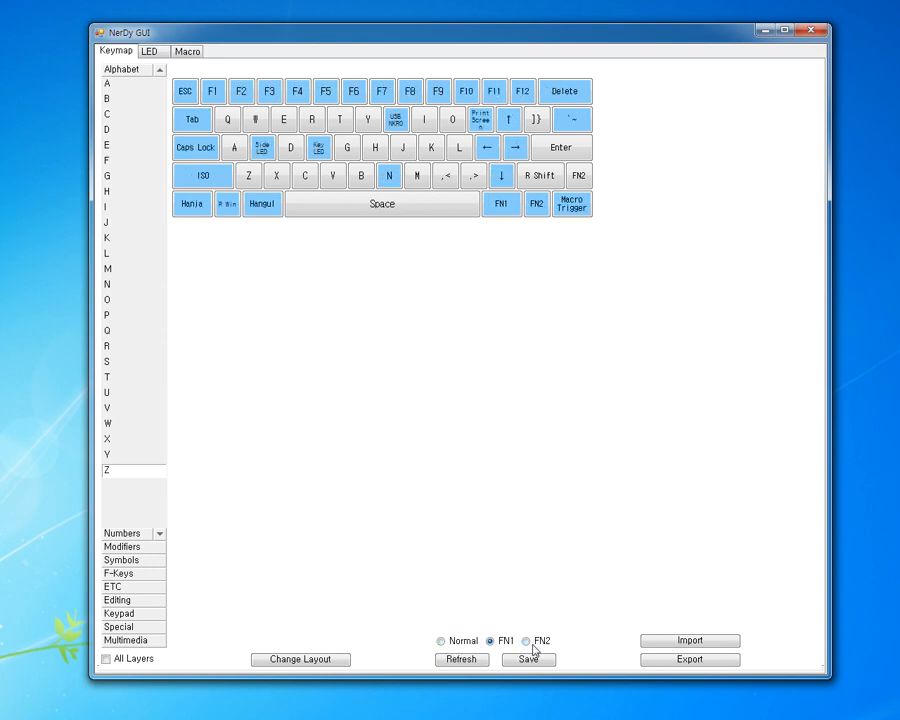
pyautogui.click(525, 643)
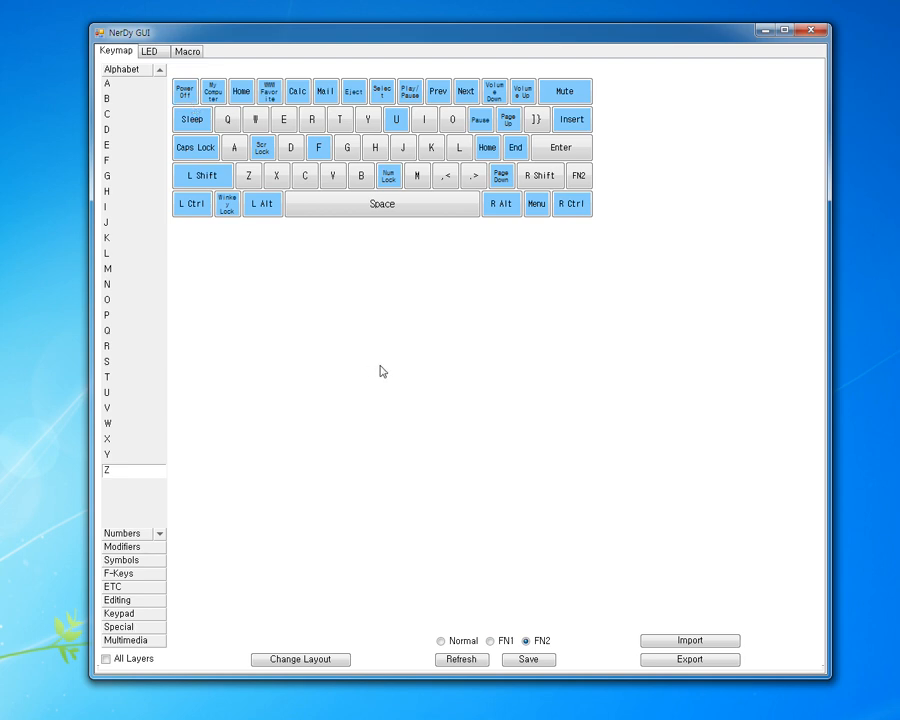
pyautogui.click(440, 642)
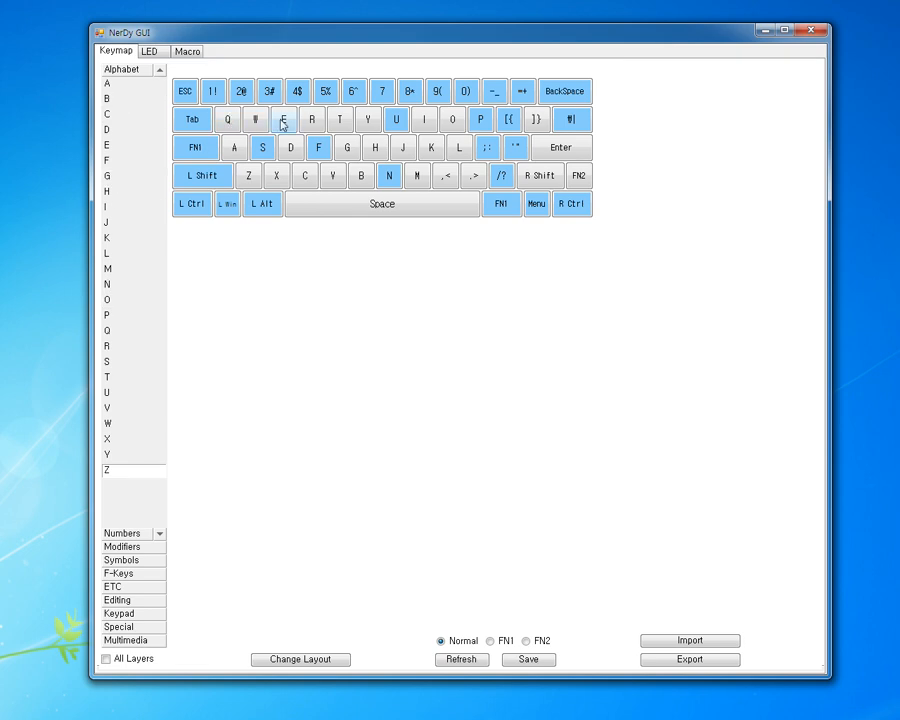
# Step: Assign A to the Q key on the Normal layer only
pyautogui.moveTo(108, 85); pyautogui.dragTo(229, 122)
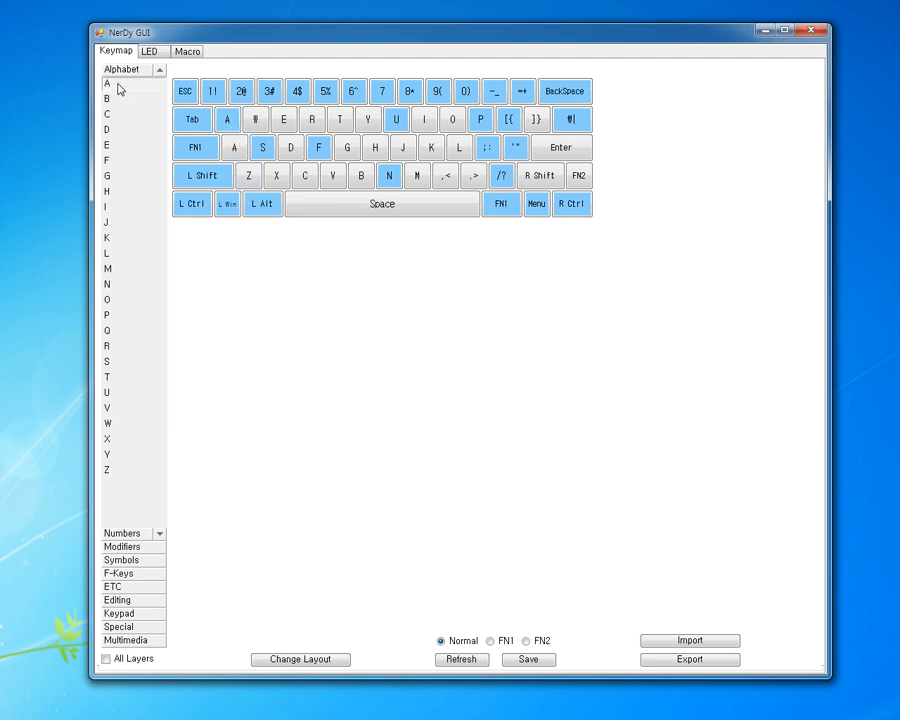
pyautogui.moveTo(112, 88); pyautogui.dragTo(231, 122)
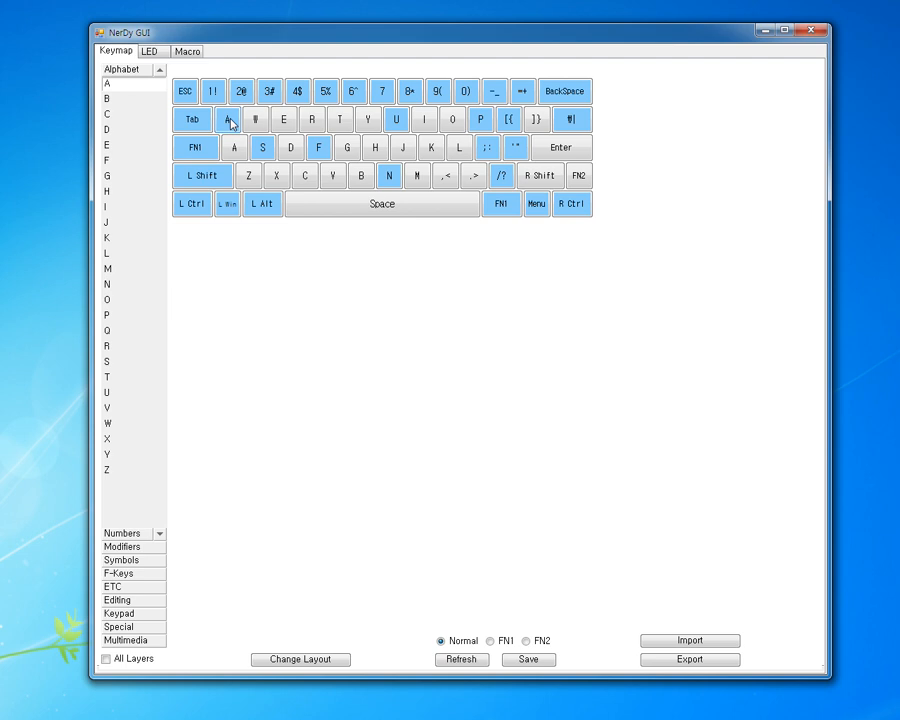
pyautogui.moveTo(231, 122); pyautogui.dragTo(236, 131)
# Step: Check the Q key on the FN1 and FN2 layers, then restore its Q assignment on the Normal layer
pyautogui.click(490, 642)
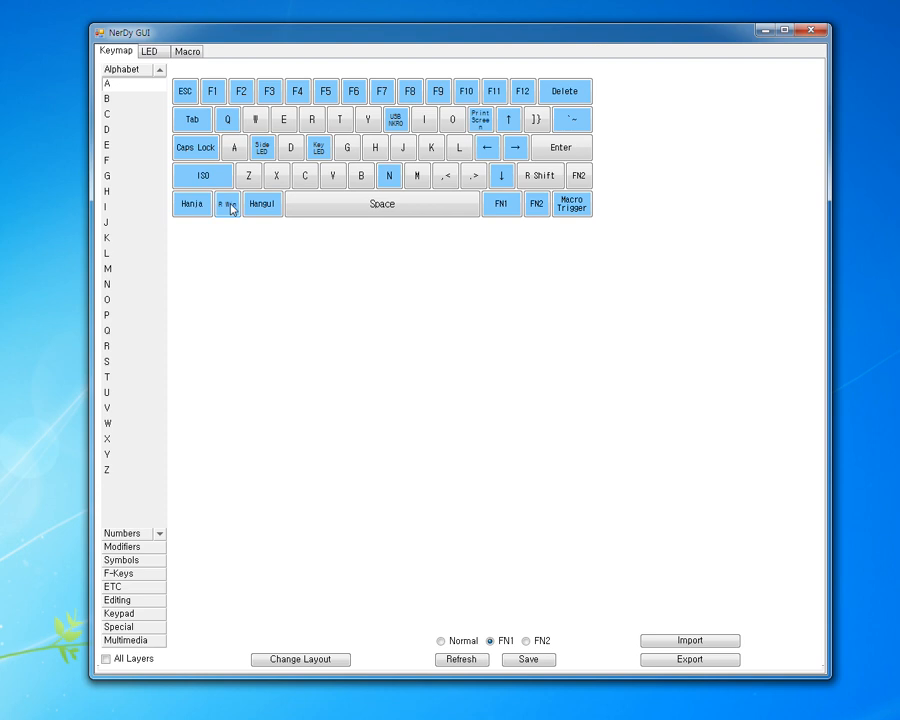
pyautogui.click(525, 641)
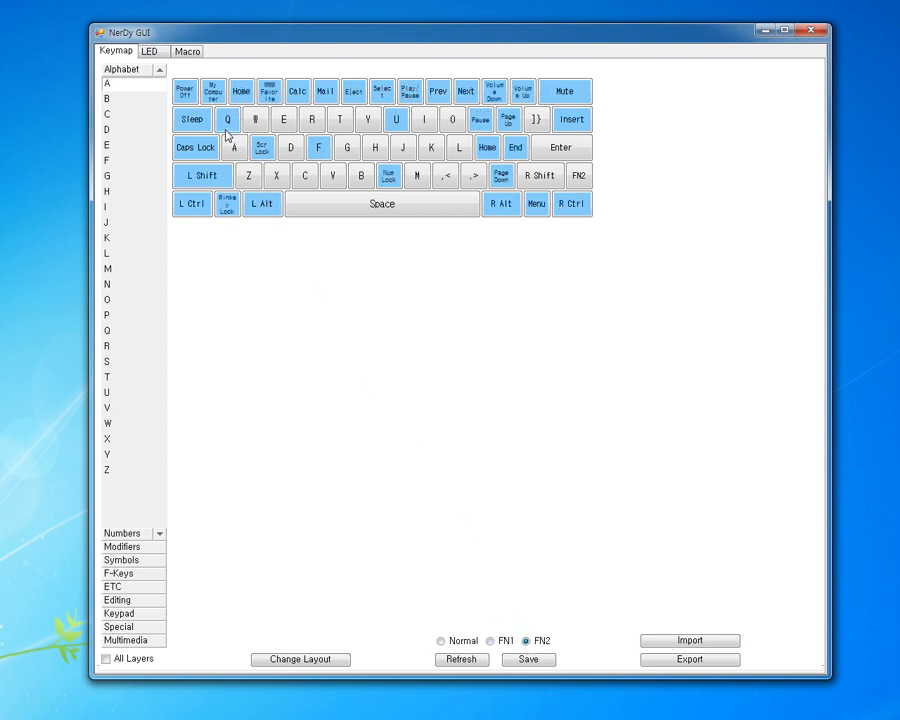
pyautogui.click(441, 641)
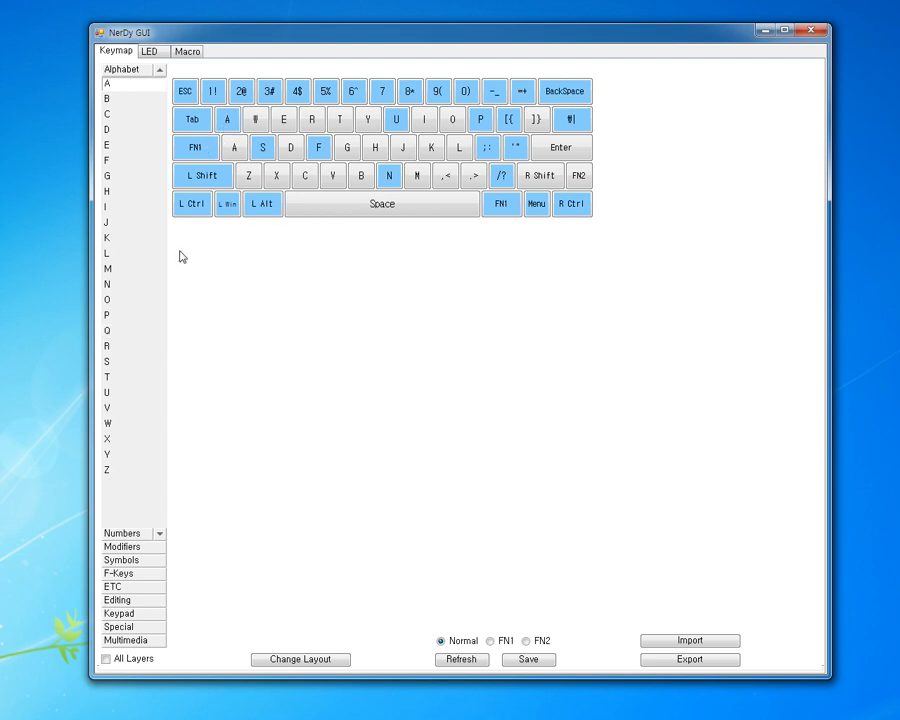
pyautogui.moveTo(110, 335); pyautogui.dragTo(230, 122)
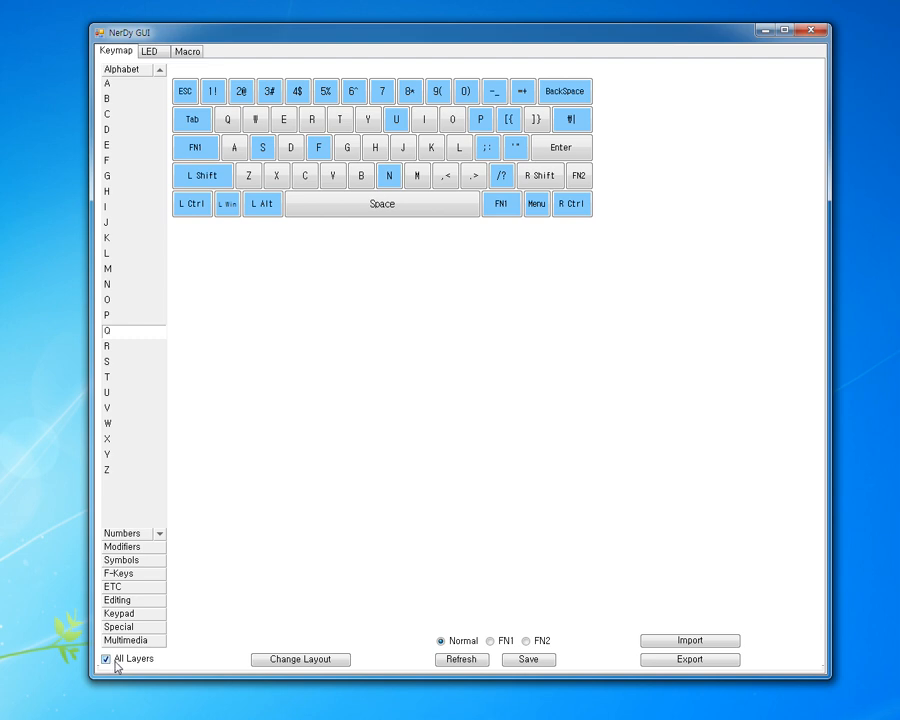
# Step: Try assigning A to the T key on all layers, then refresh the keymap to discard the change
pyautogui.moveTo(109, 84); pyautogui.dragTo(330, 124)
pyautogui.moveTo(335, 125)
pyautogui.mouseDown()
pyautogui.moveTo(349, 152)
pyautogui.moveTo(340, 124)
pyautogui.mouseUp()
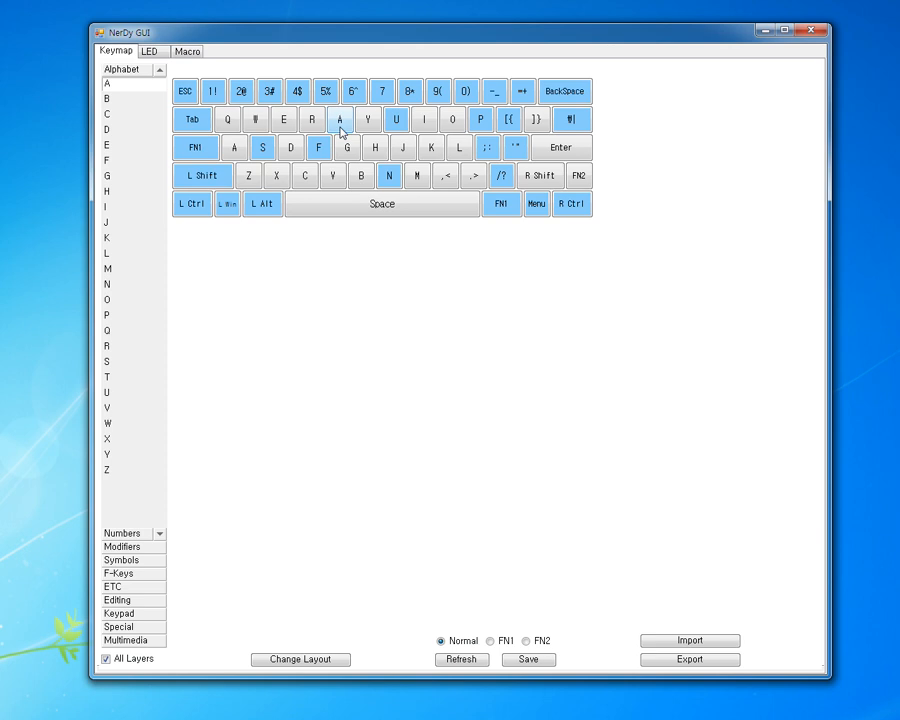
pyautogui.click(489, 641)
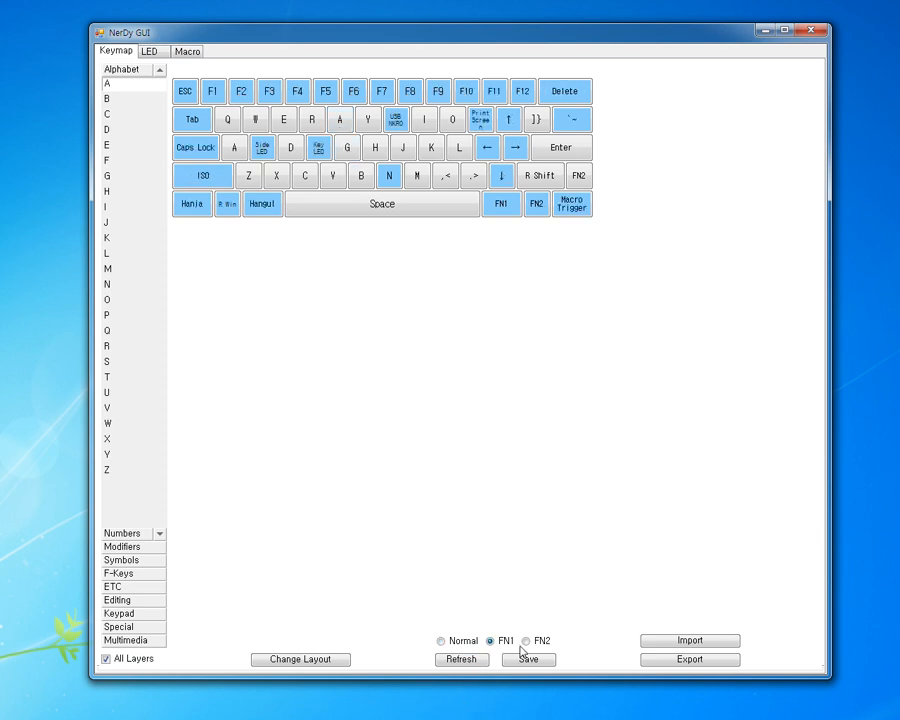
pyautogui.click(527, 643)
pyautogui.click(450, 640)
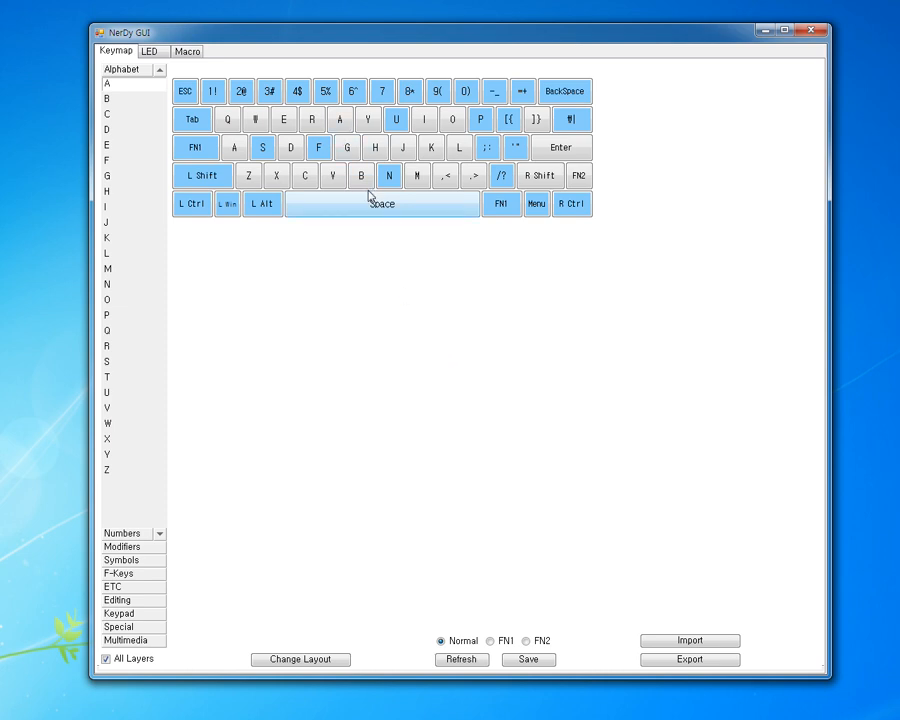
pyautogui.click(462, 660)
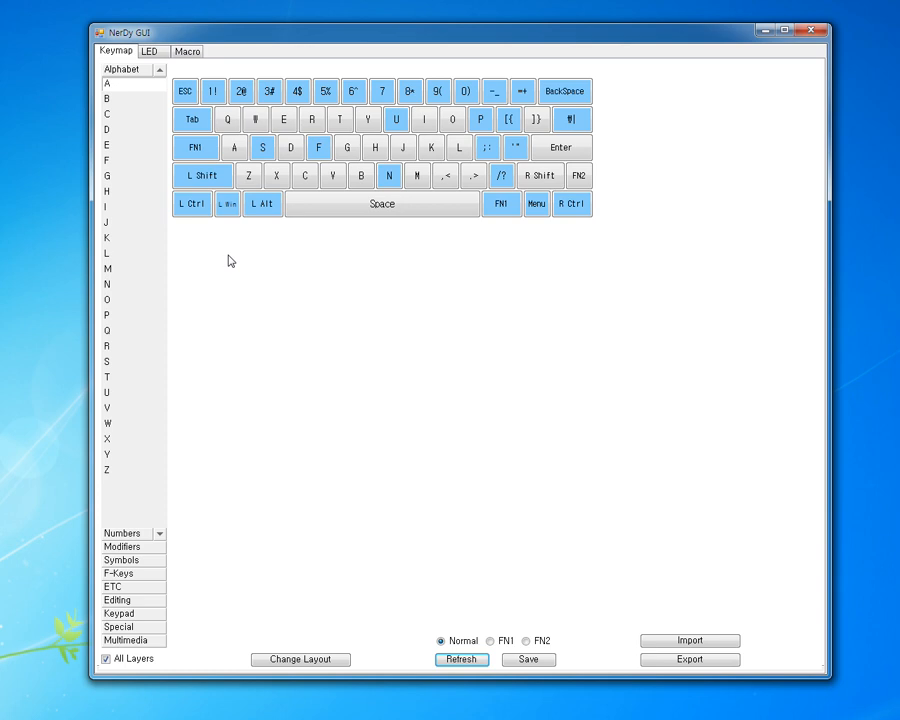
# Step: Turn off All Layers and assign A to the Q key on the Normal layer, then check the FN1 and FN2 layers
pyautogui.click(106, 659)
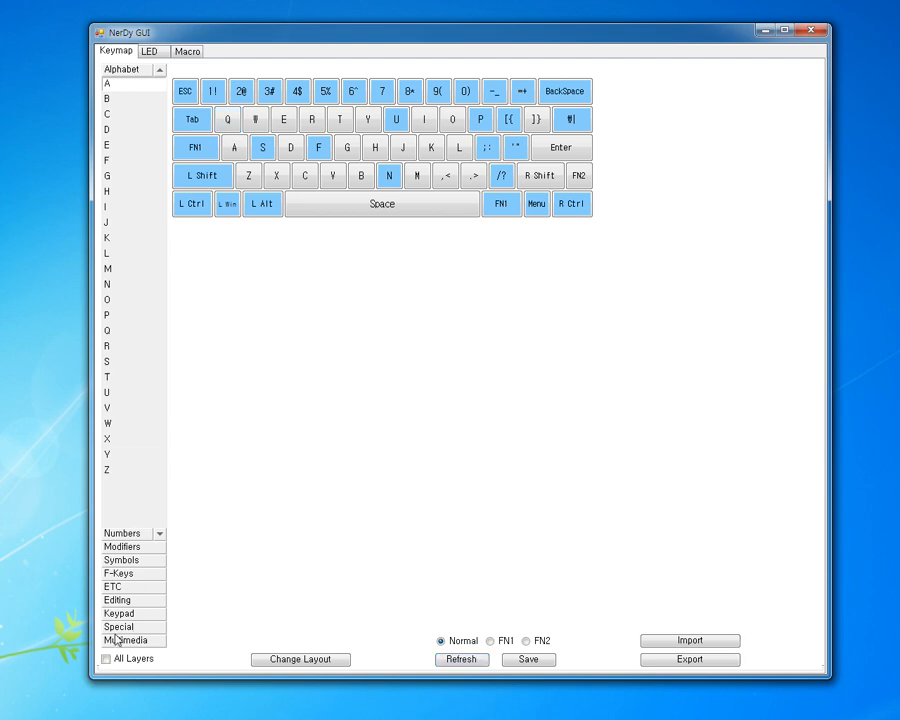
pyautogui.click(227, 124)
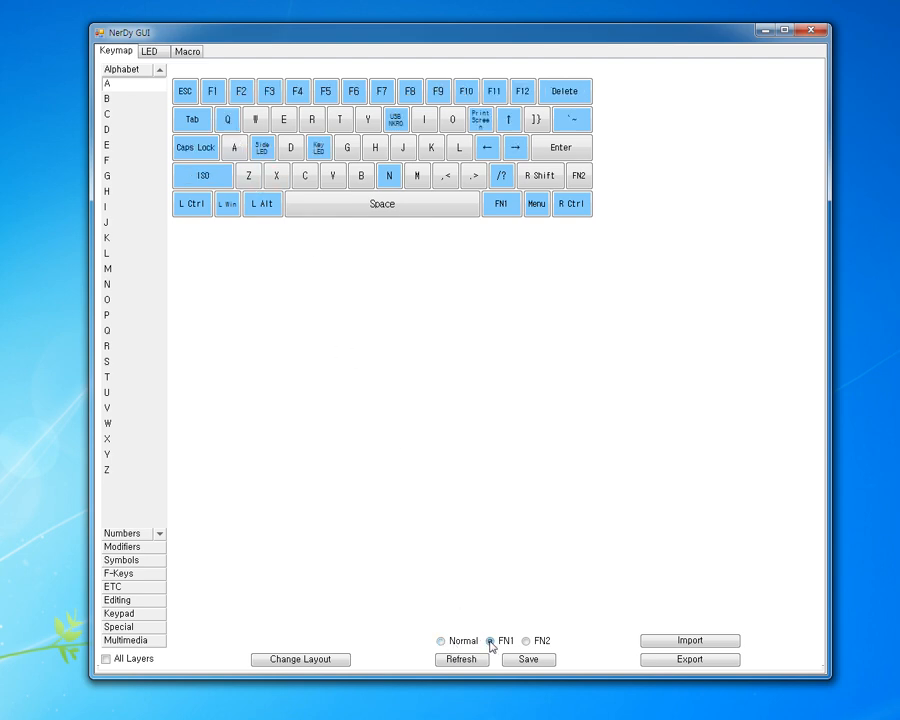
pyautogui.click(527, 641)
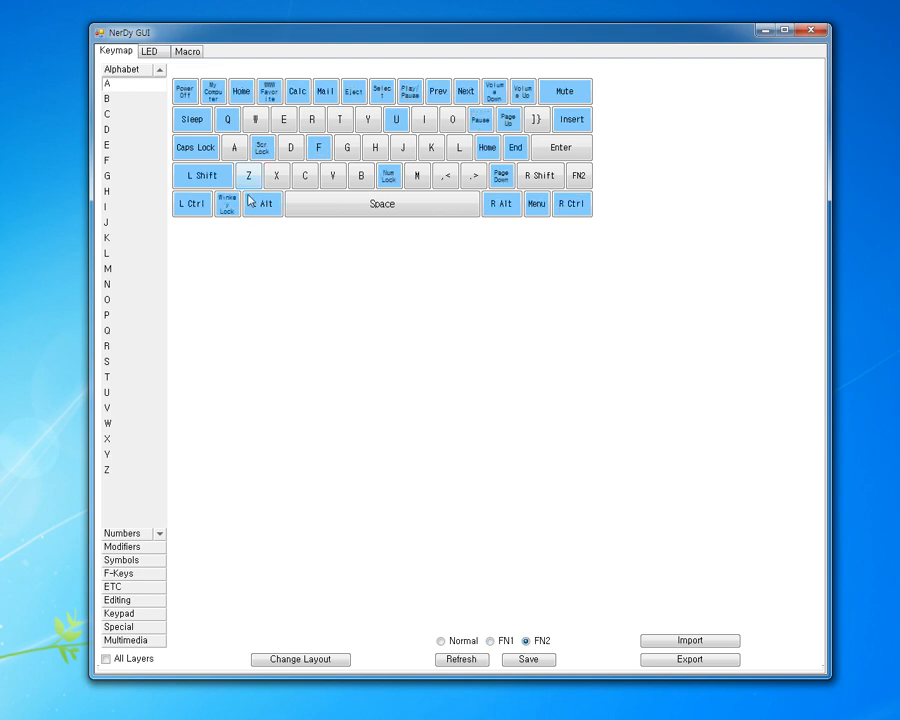
# Step: Assign Q back to the blank Q key with All Layers on, and export the keymap as sample.hex
pyautogui.click(440, 641)
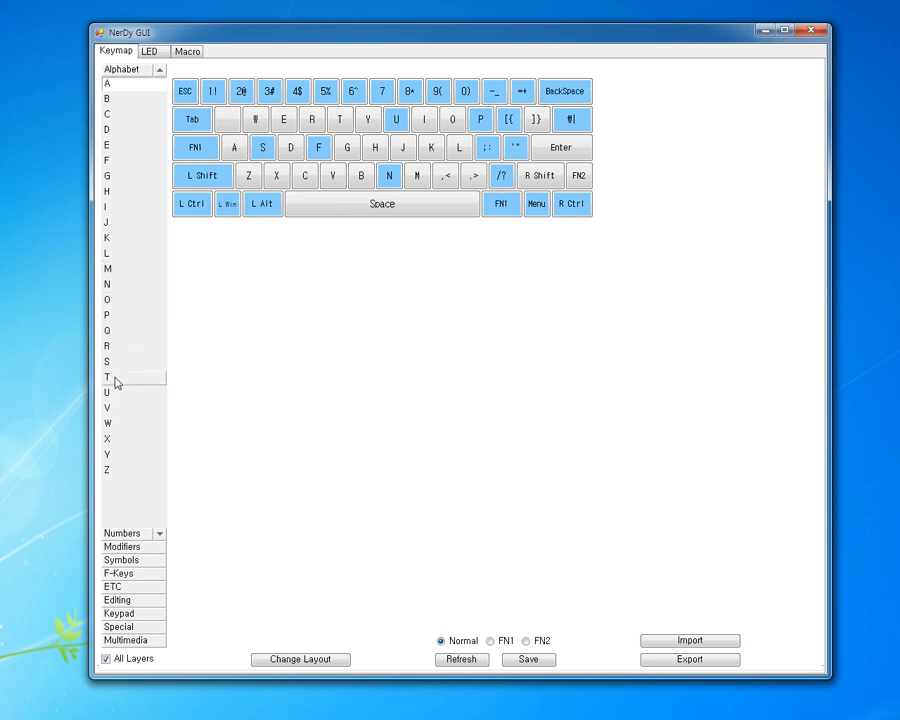
pyautogui.moveTo(110, 334); pyautogui.dragTo(240, 127)
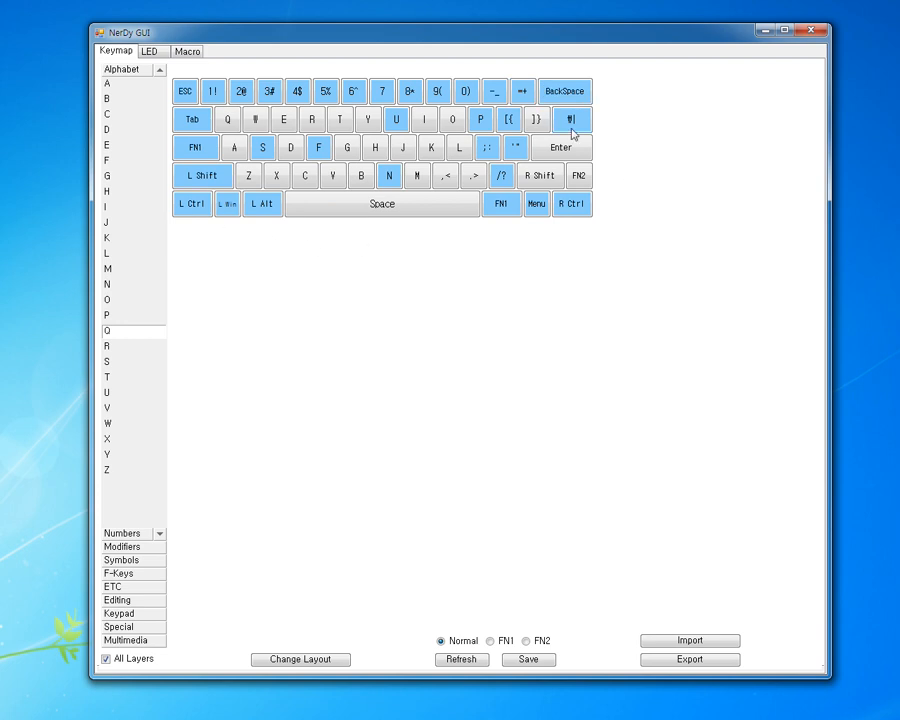
pyautogui.click(686, 659)
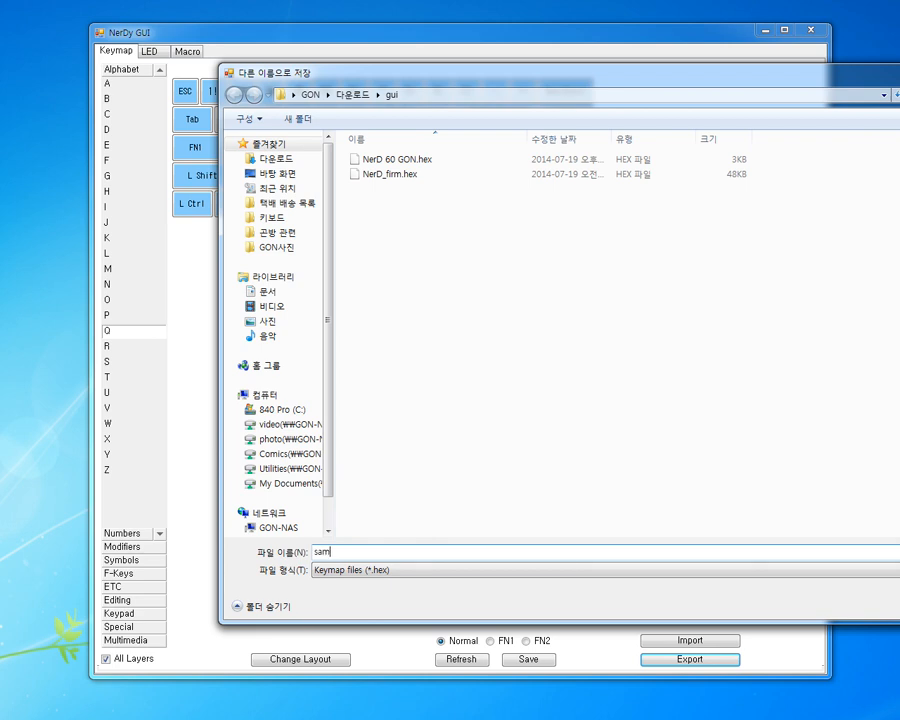
pyautogui.press('Return')
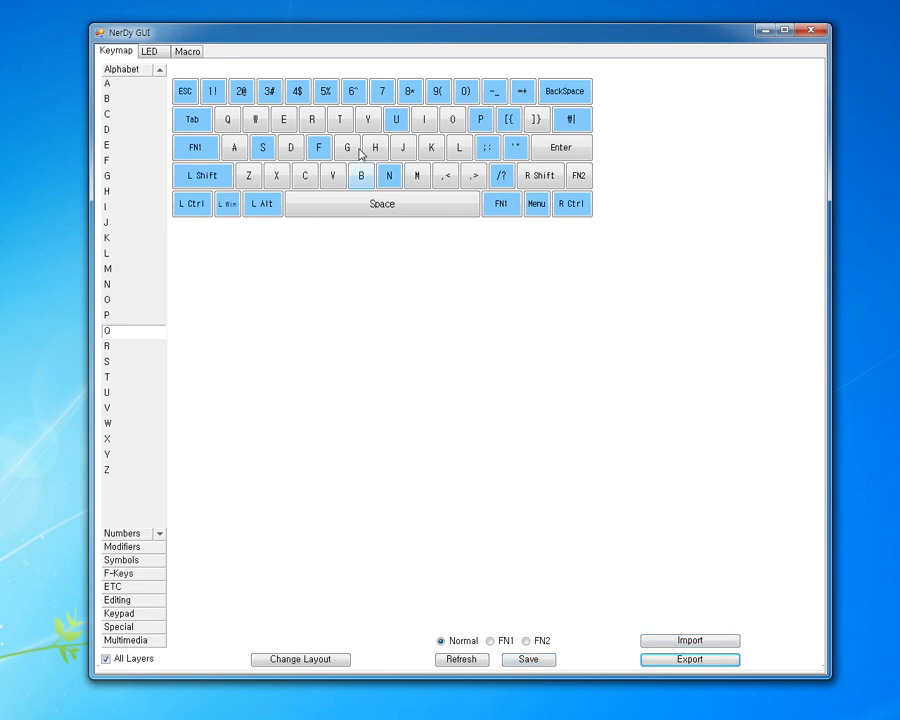
# Step: Clear scattered keys with All Layers on, including 2, 6, W, E, R, S, N, FN1 and L Shift, and save and refresh the keymap
pyautogui.rightClick(357, 94)
pyautogui.rightClick(314, 119)
pyautogui.rightClick(285, 122)
pyautogui.rightClick(391, 172)
pyautogui.rightClick(487, 149)
pyautogui.rightClick(509, 121)
pyautogui.rightClick(522, 98)
pyautogui.rightClick(466, 95)
pyautogui.rightClick(455, 151)
pyautogui.rightClick(403, 152)
pyautogui.rightClick(310, 172)
pyautogui.rightClick(261, 156)
pyautogui.rightClick(200, 157)
pyautogui.rightClick(208, 178)
pyautogui.rightClick(494, 92)
pyautogui.rightClick(437, 92)
pyautogui.rightClick(368, 120)
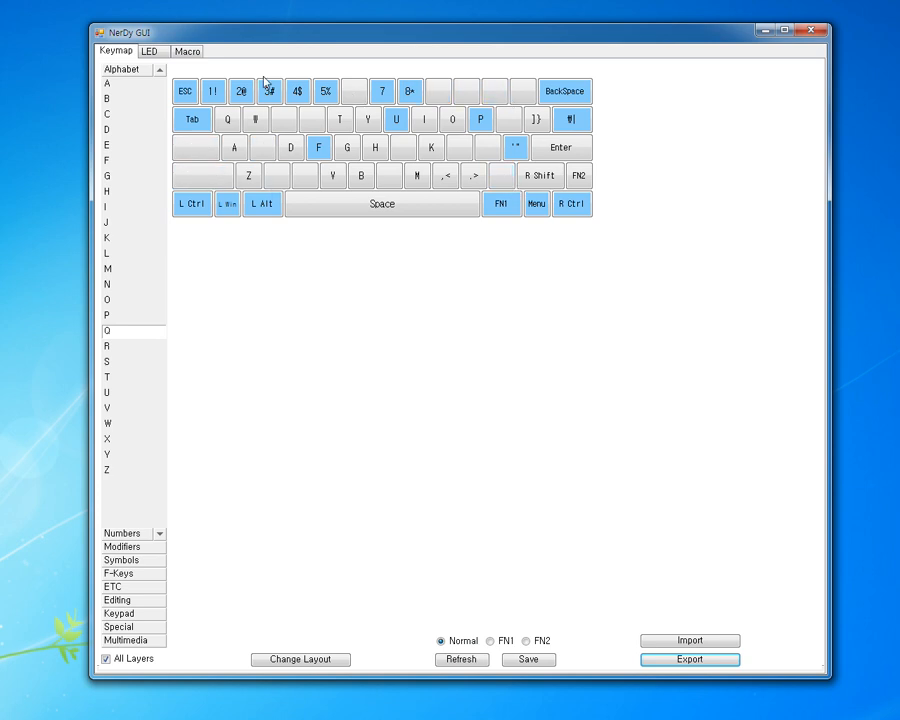
pyautogui.rightClick(241, 92)
pyautogui.rightClick(256, 119)
pyautogui.click(527, 656)
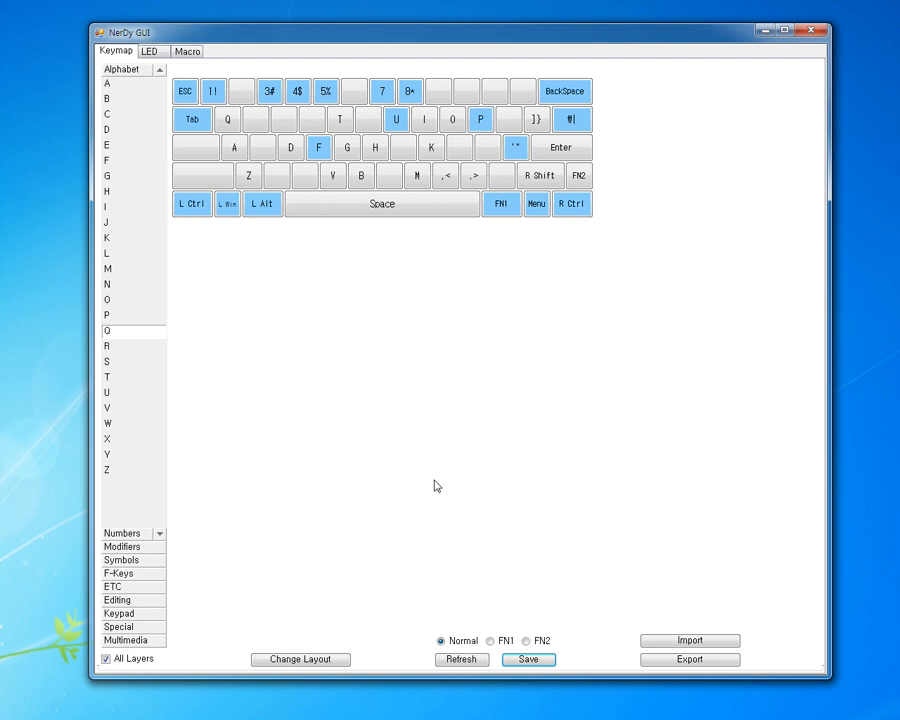
pyautogui.click(464, 657)
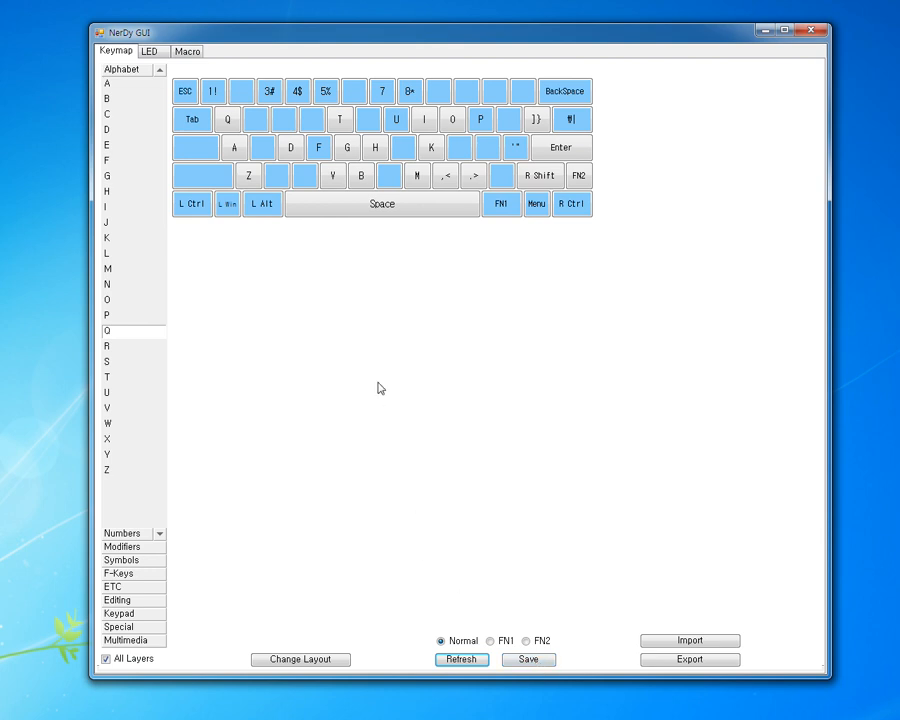
# Step: Check the cleared keys on the FN1 and FN2 layers and return to the Normal layer
pyautogui.click(491, 641)
pyautogui.click(527, 641)
pyautogui.click(440, 641)
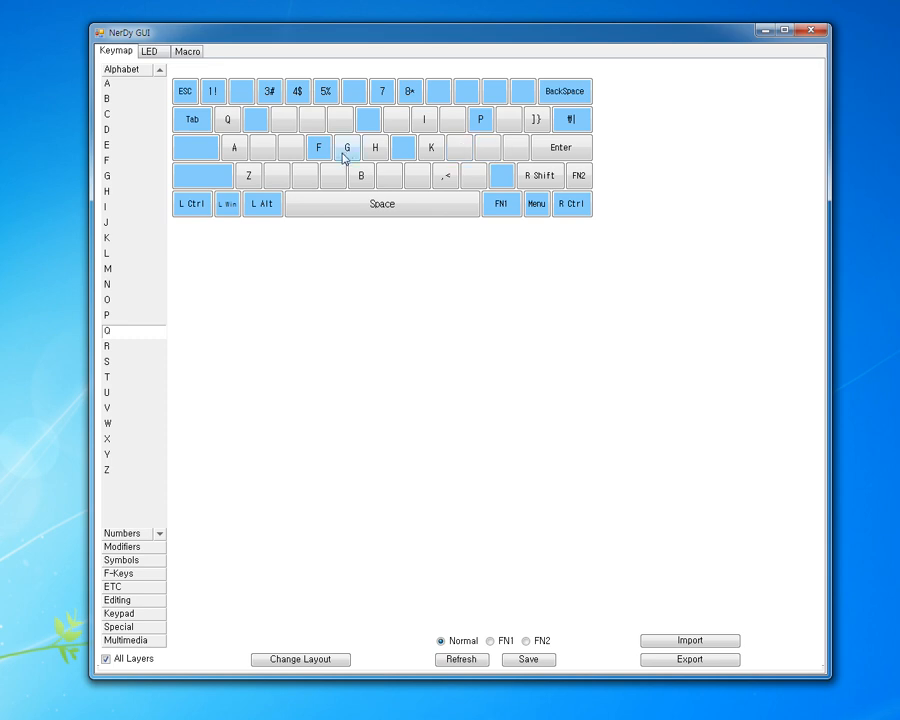
# Step: Clear more keys, including T, U, O, D, G, V, B and M, and save and refresh the keymap
pyautogui.click(525, 660)
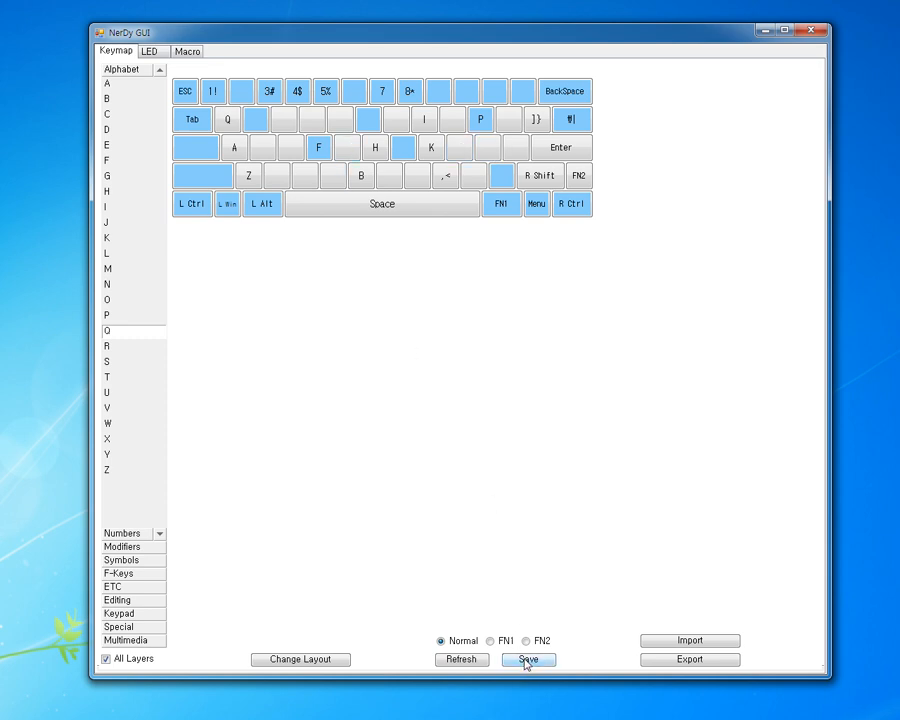
pyautogui.click(455, 659)
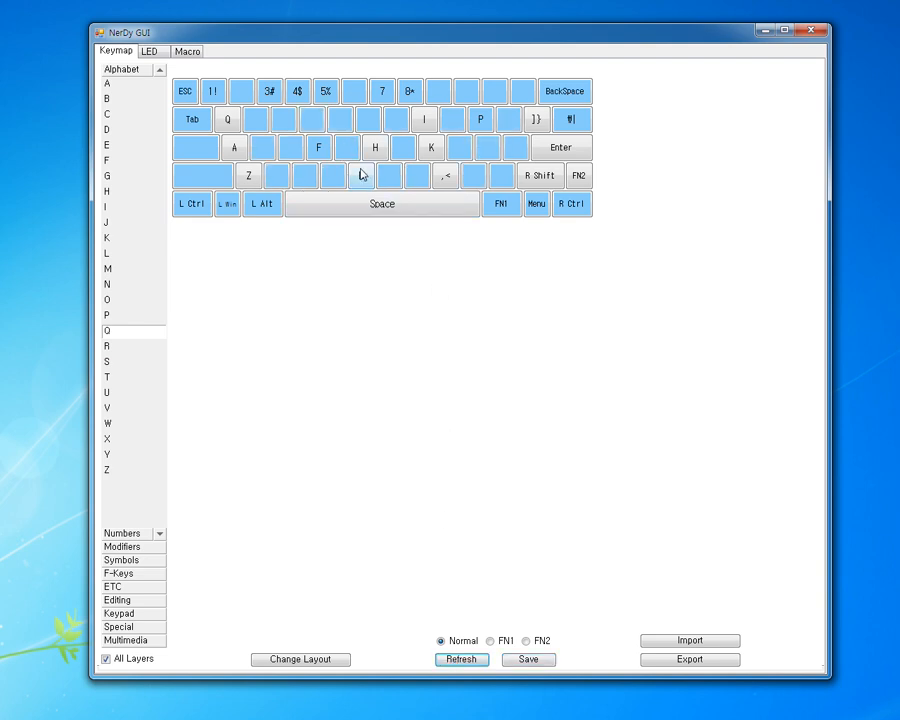
# Step: Import the keymap from sample.hex, and save and refresh it
pyautogui.click(722, 641)
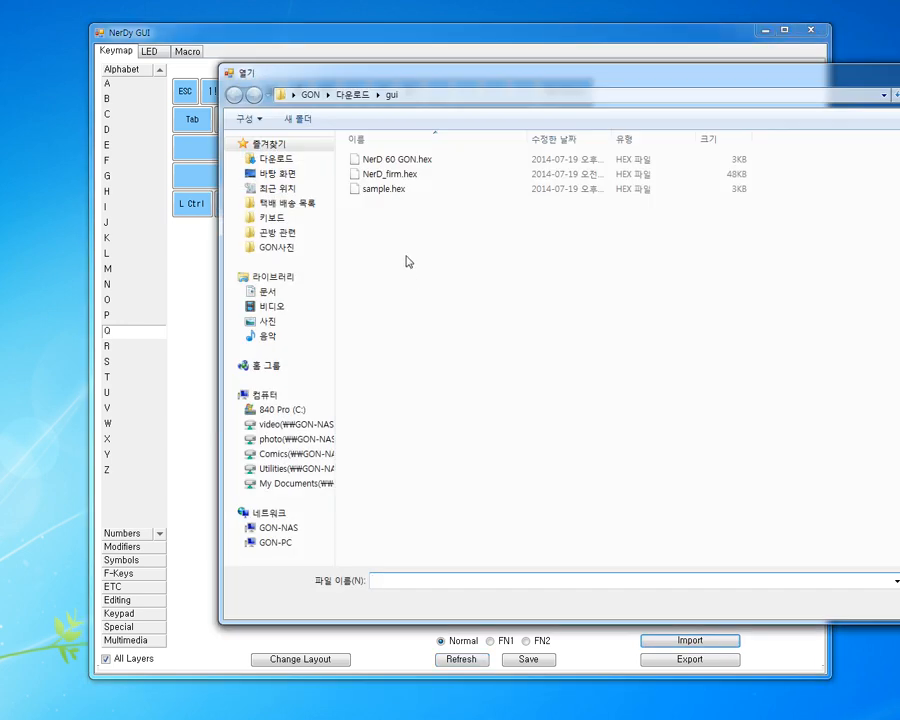
pyautogui.doubleClick(392, 190)
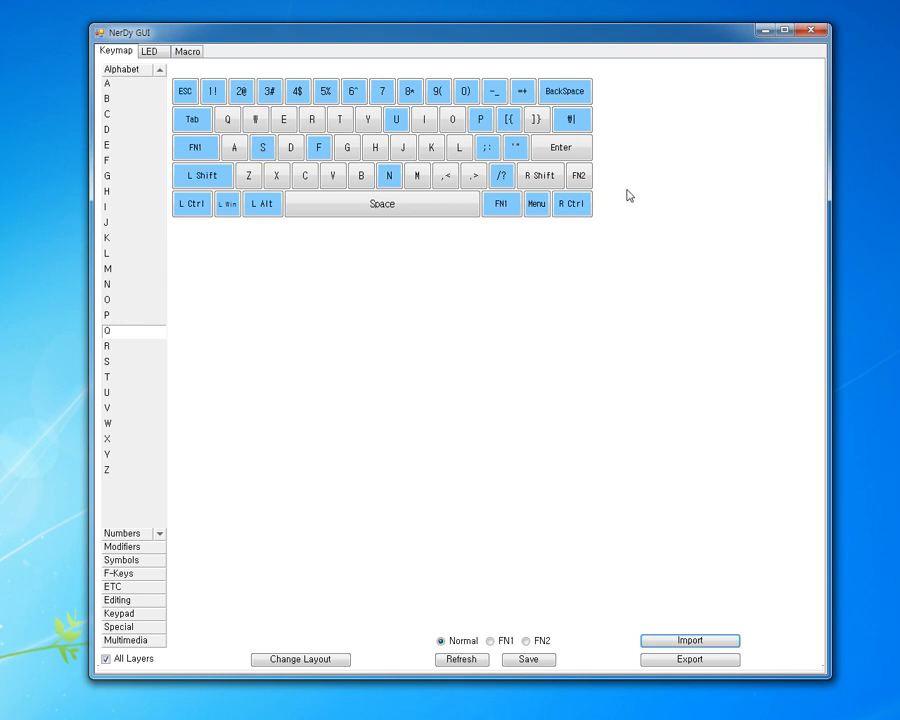
pyautogui.click(528, 660)
pyautogui.click(462, 660)
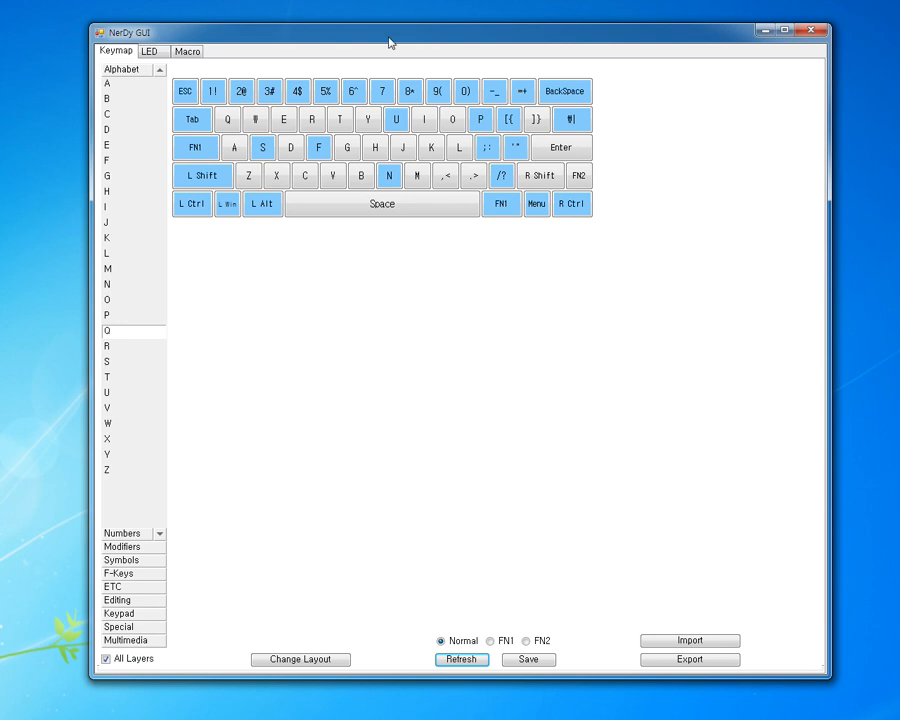